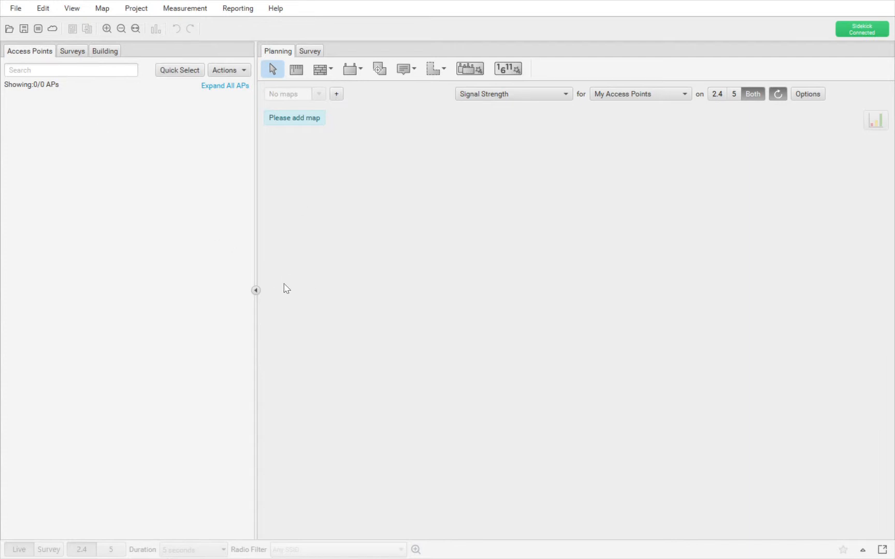
- Hide the access point list and add the Wireless Training Floor Plan map to the project
left_click(256, 291)
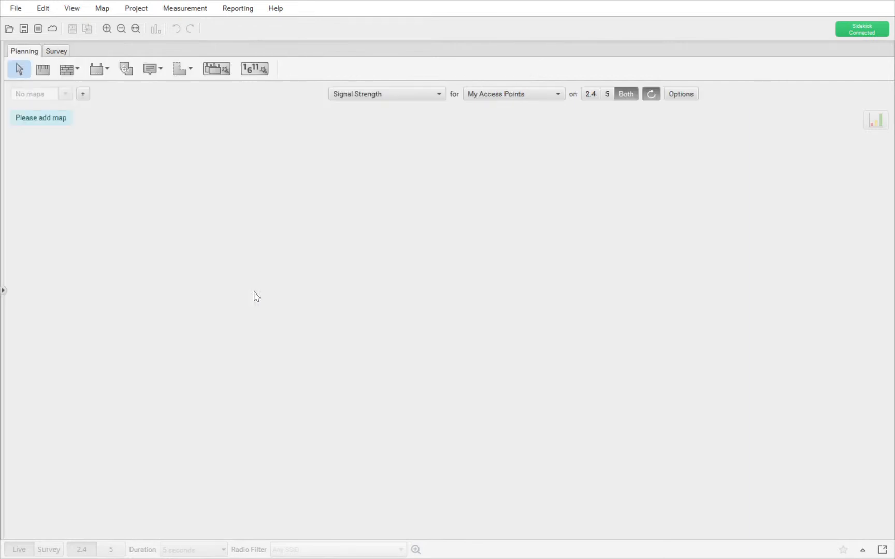
left_click(83, 94)
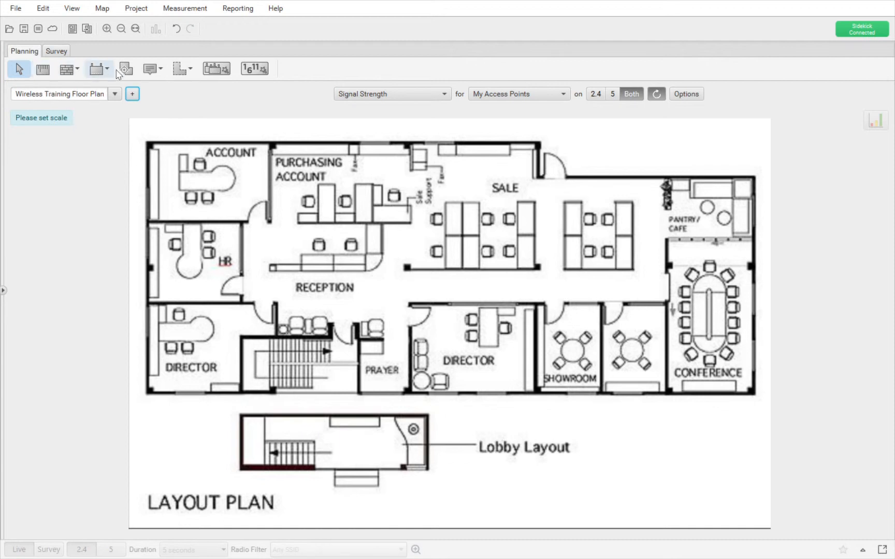
- Set the map scale by measuring across the doorway of the Director office beside the Prayer room as 3 ft
left_click(44, 70)
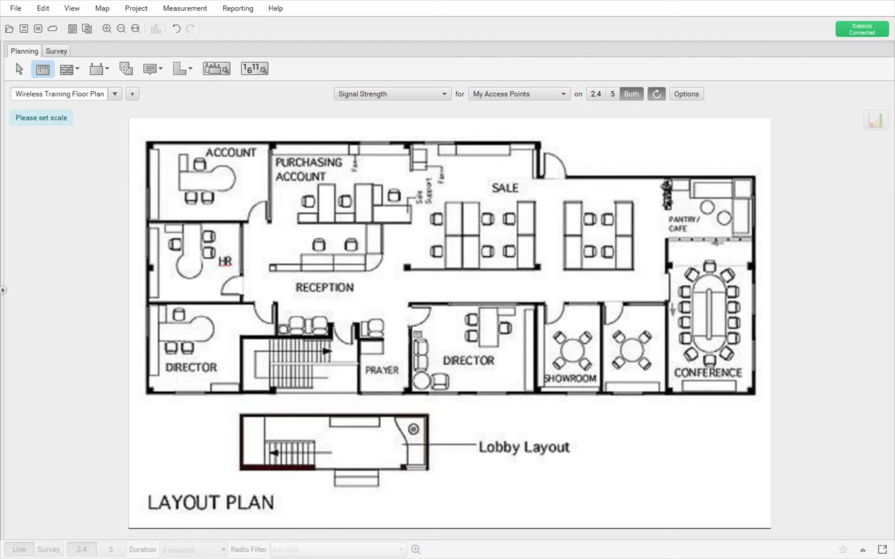
left_click(410, 327)
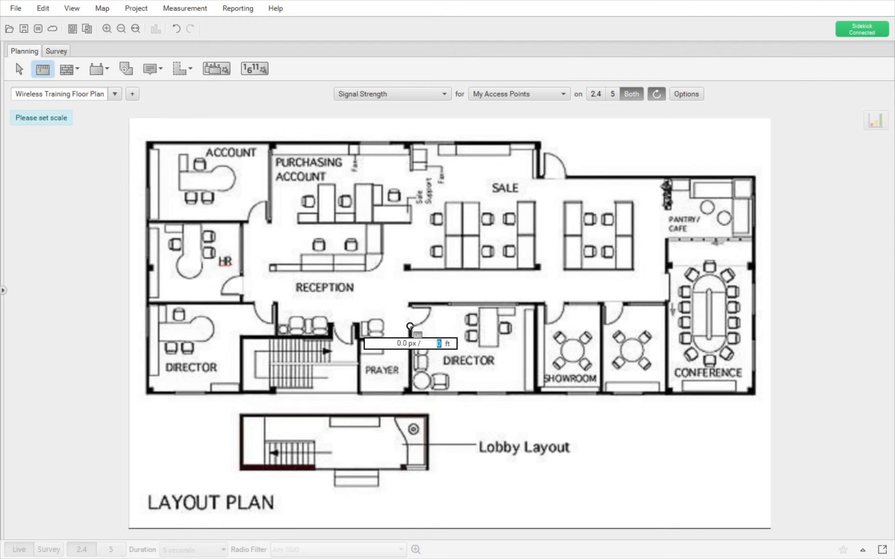
left_click_drag(410, 327, 411, 309)
type("3")
key("Return")
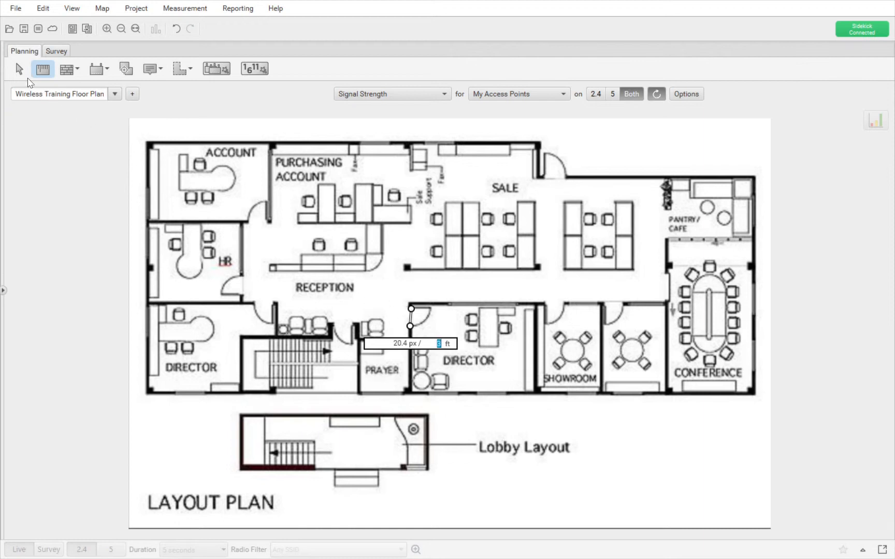
left_click(21, 75)
left_click(20, 71)
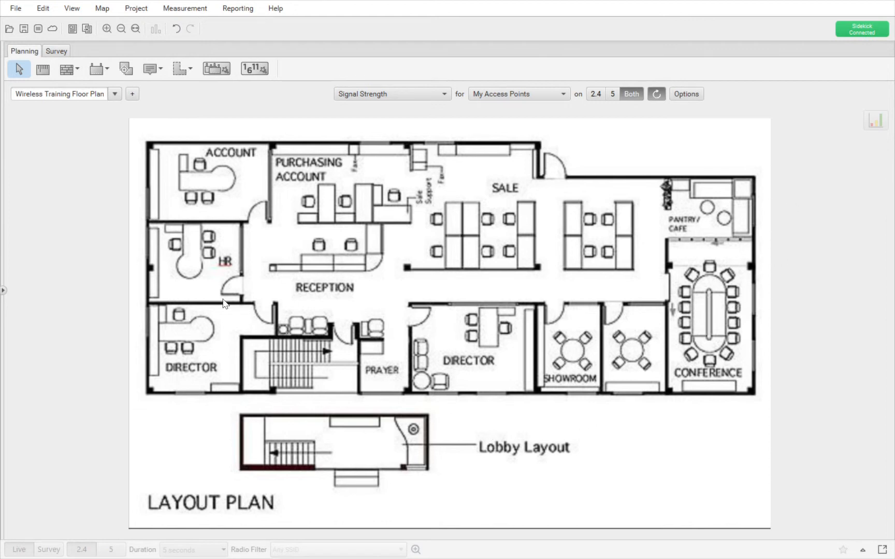
- Switch to survey mode with the survey tool active and open the survey adapter settings
left_click(50, 55)
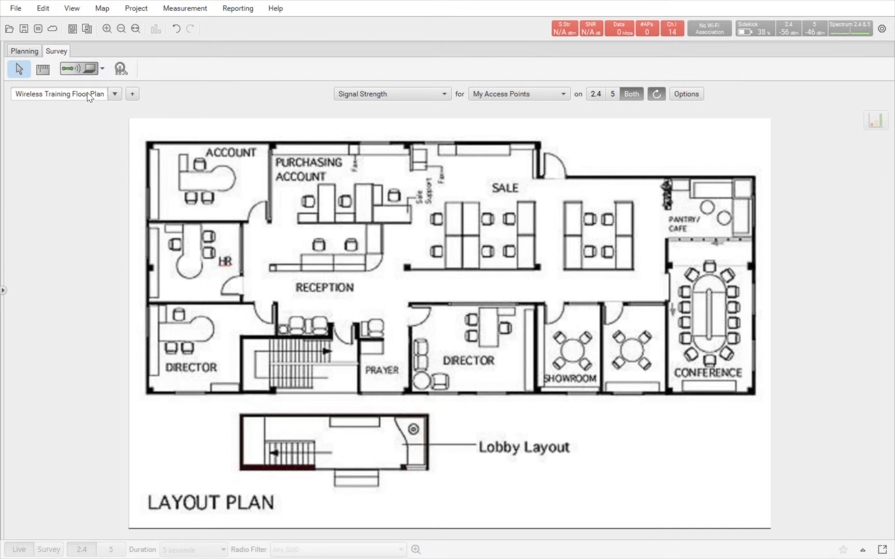
left_click(117, 89)
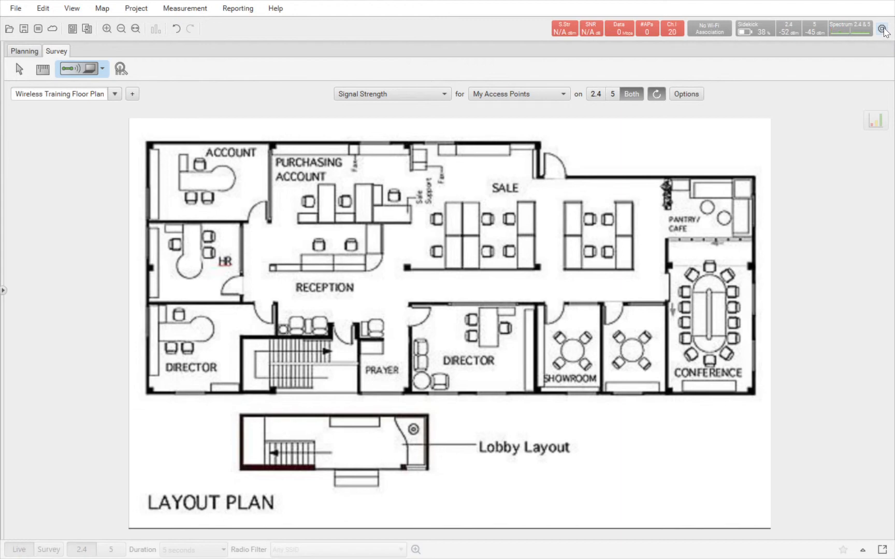
left_click(883, 30)
- Start the survey path in the Account room and walk it out through the door and up into Purchasing Account
left_click(171, 159)
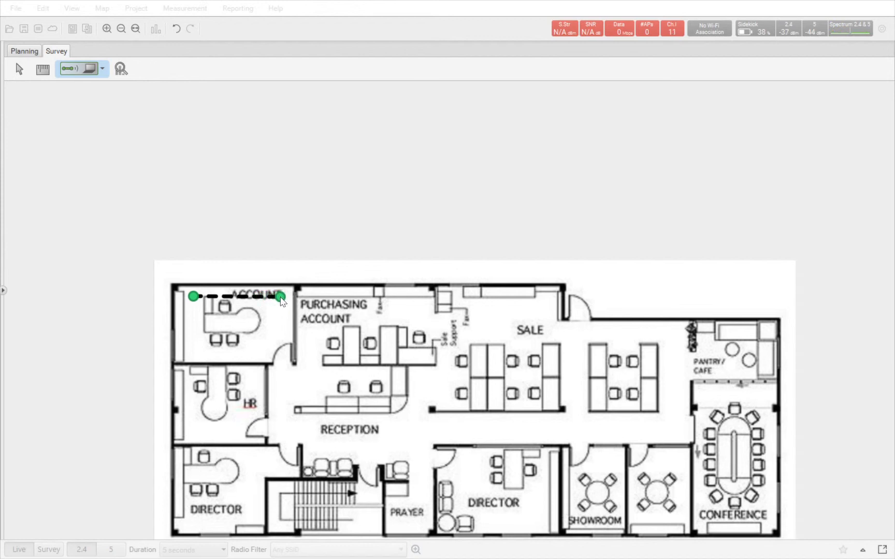
left_click(281, 298)
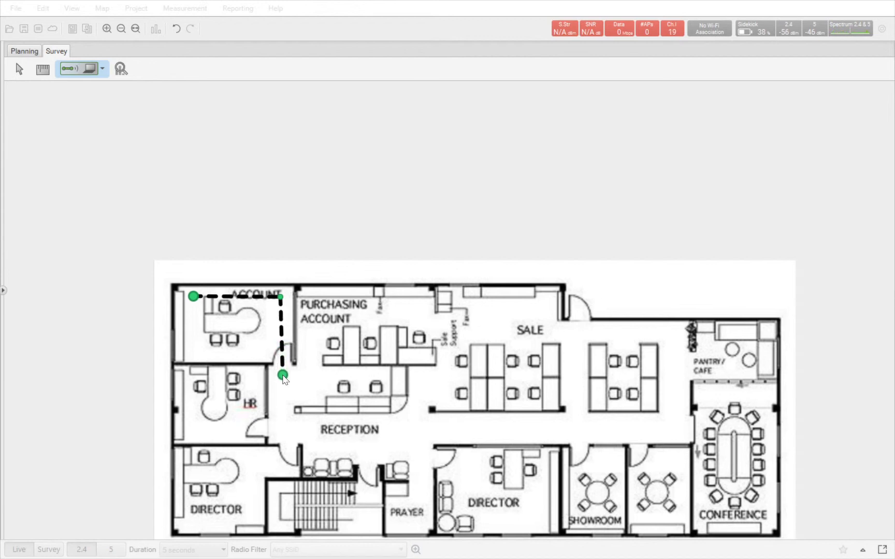
left_click(283, 378)
scroll(283, 381, "down", 1)
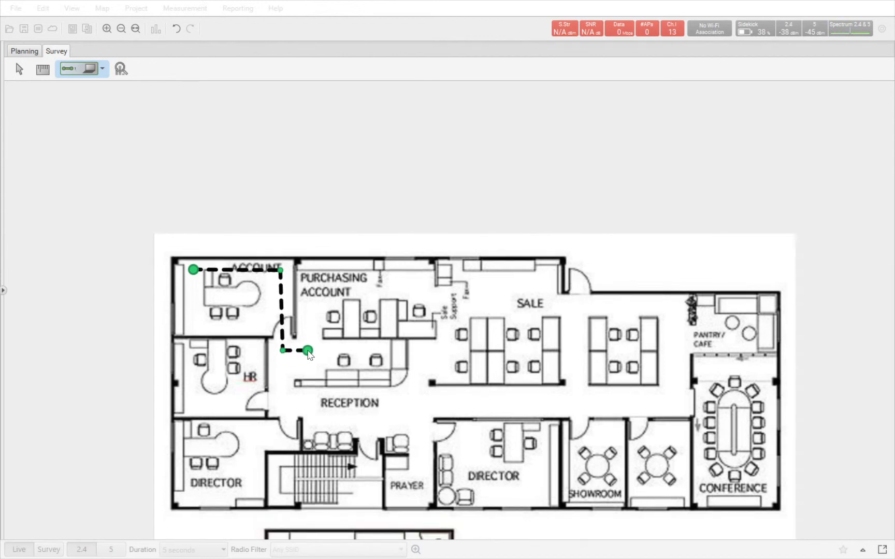
left_click(308, 351)
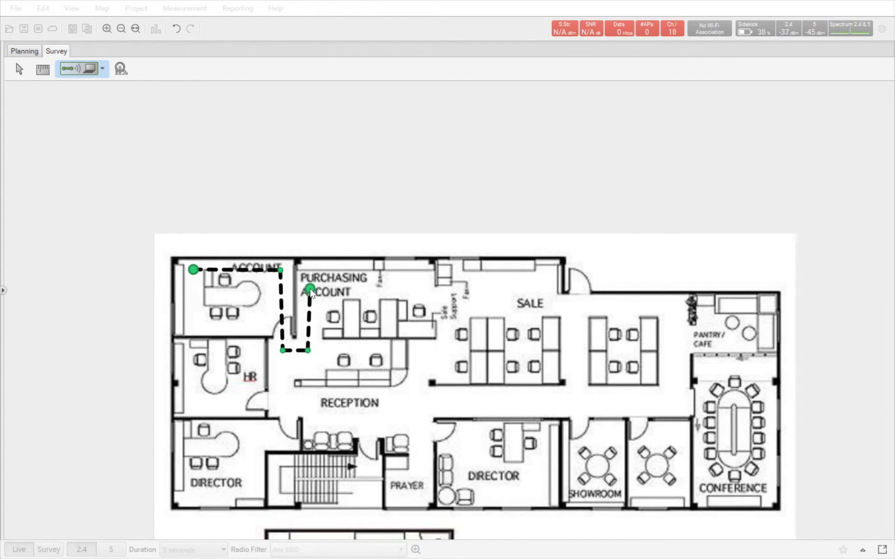
scroll(309, 287, "up", 1)
left_click(310, 296)
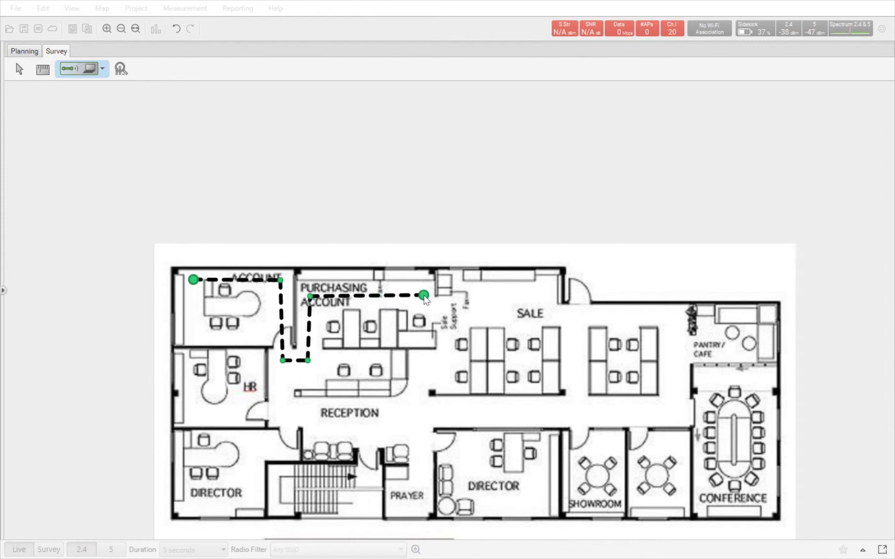
- Continue the survey path across Purchasing Account into Sale, down along the first desks and back up, and end the survey
left_click(424, 299)
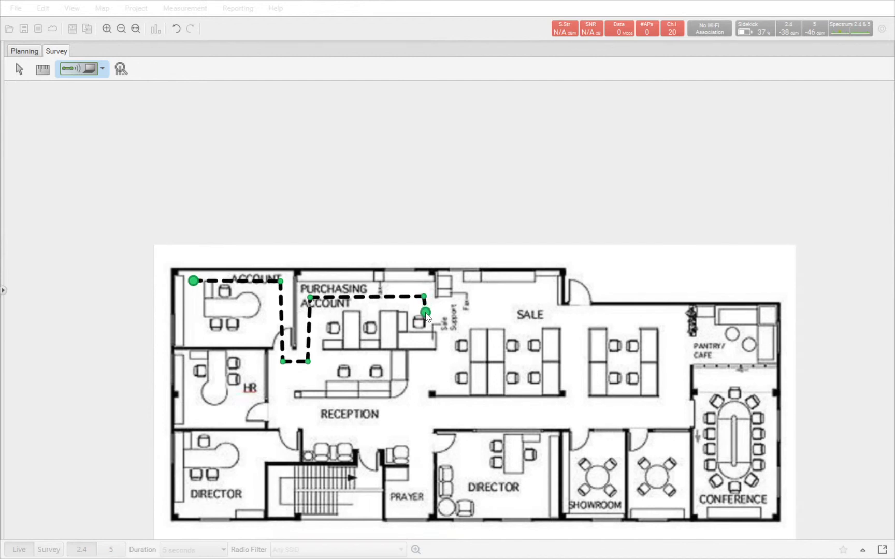
left_click(425, 313)
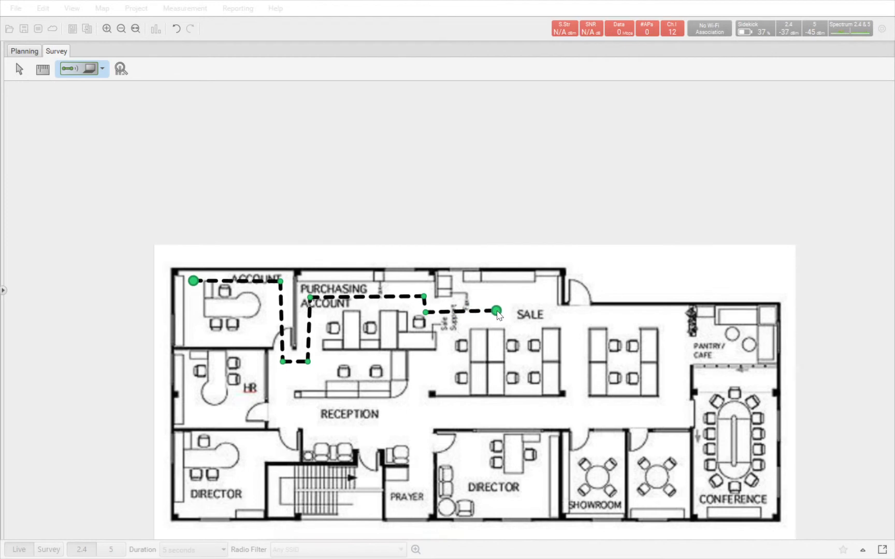
left_click(455, 316)
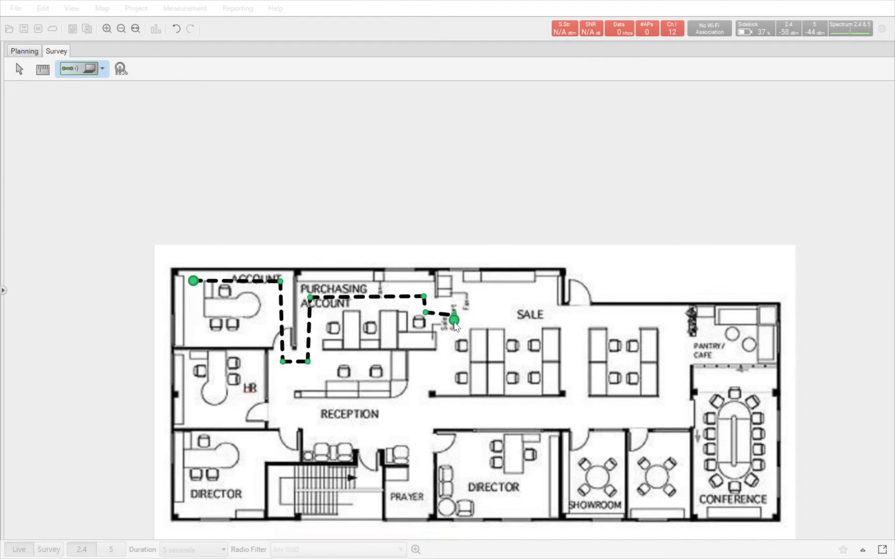
left_click(454, 366)
scroll(455, 366, "down", 1)
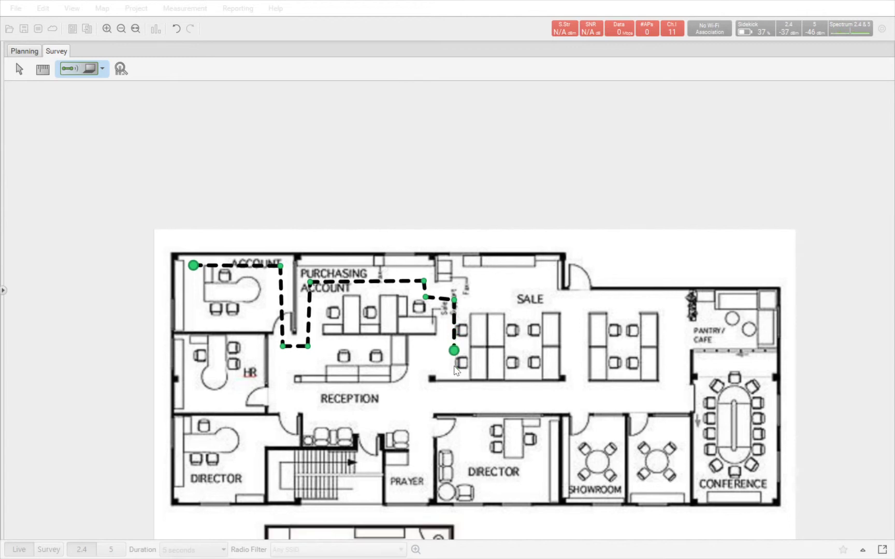
left_click(456, 302)
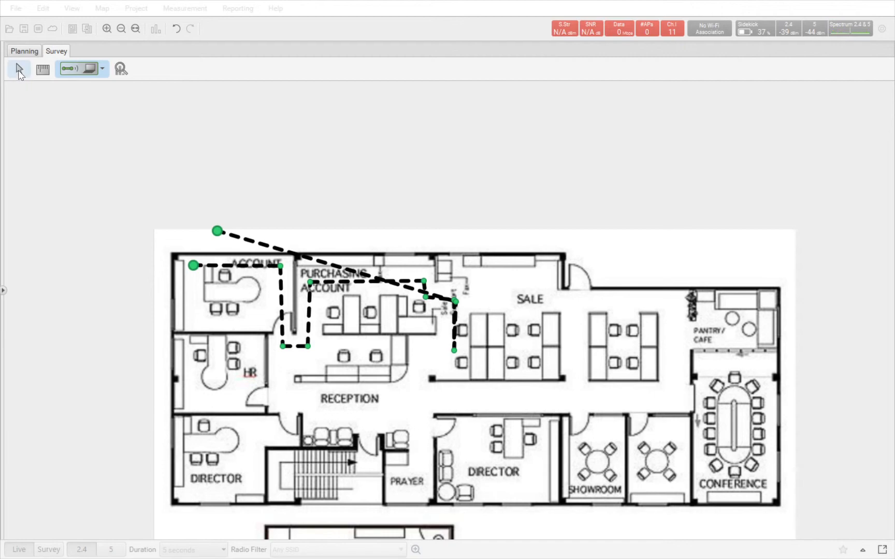
left_click(18, 72)
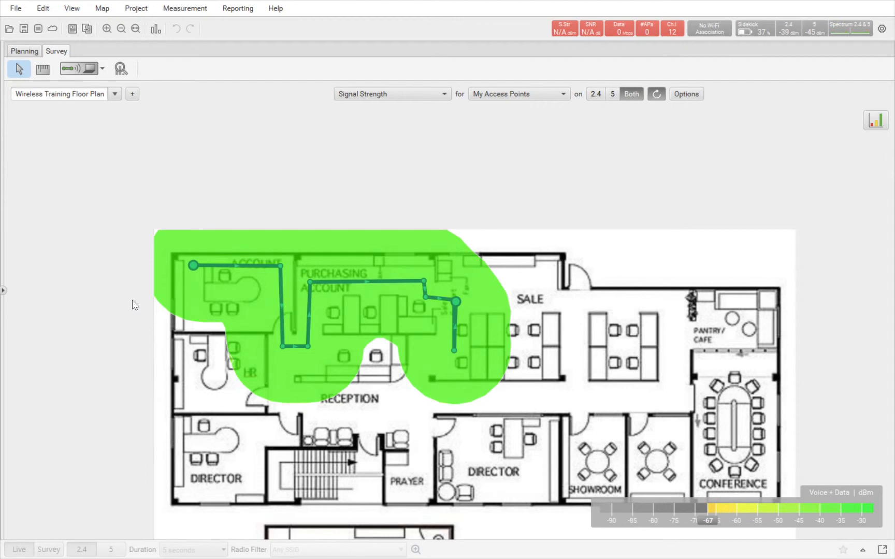
- Place the detected access point named ap on the floor plan and position it in the Account room
left_click(4, 290)
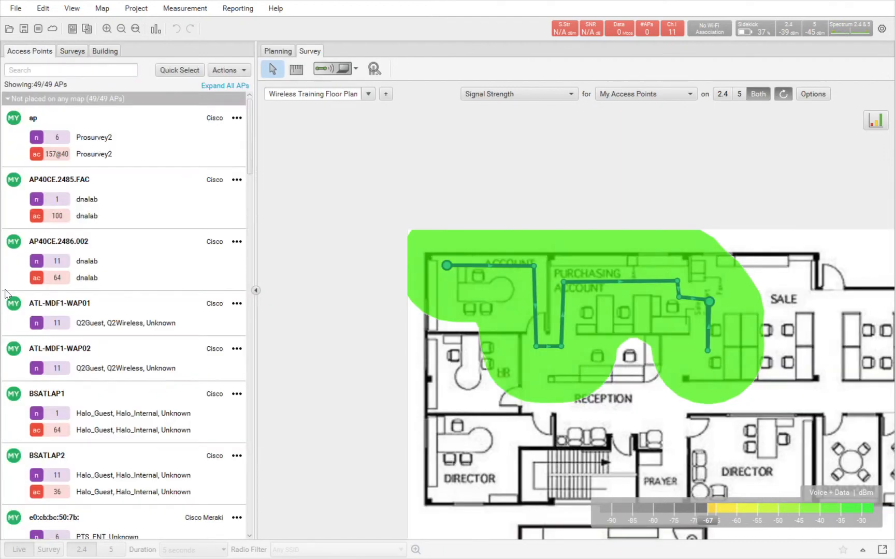
left_click(130, 143)
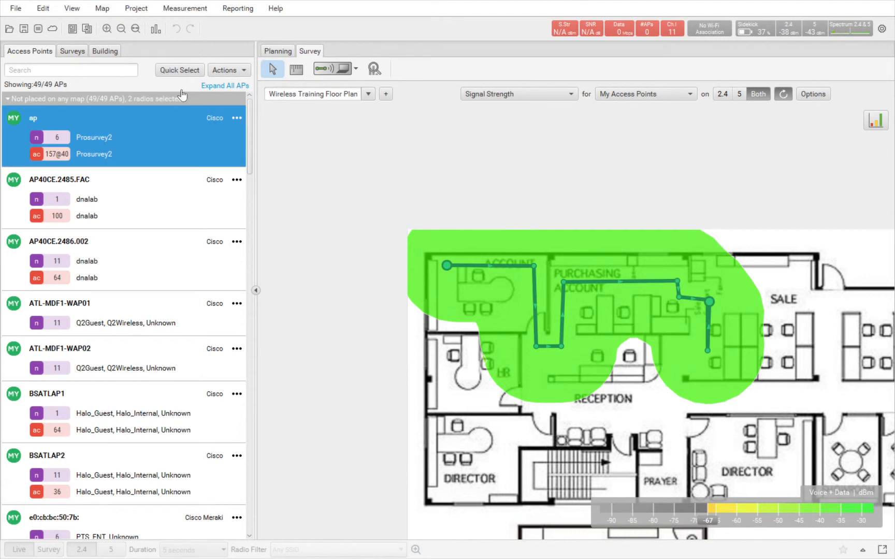
left_click(255, 290)
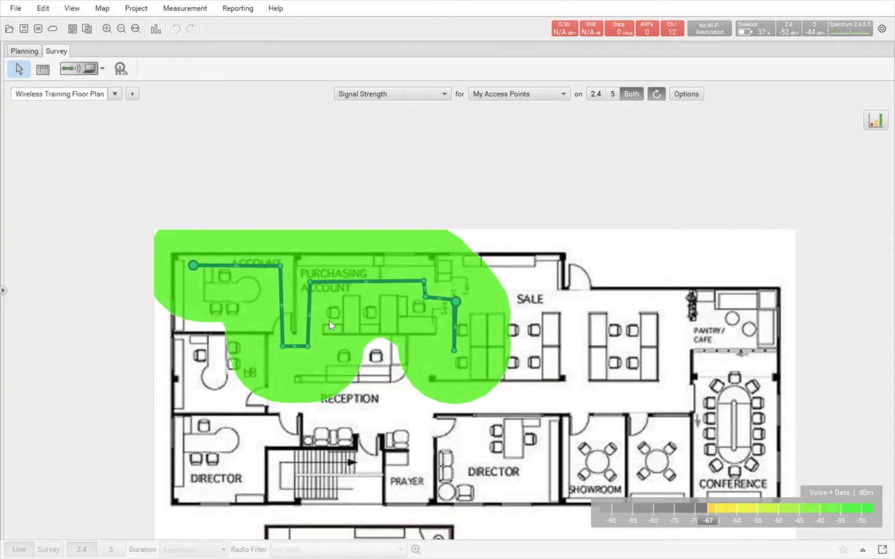
left_click(3, 291)
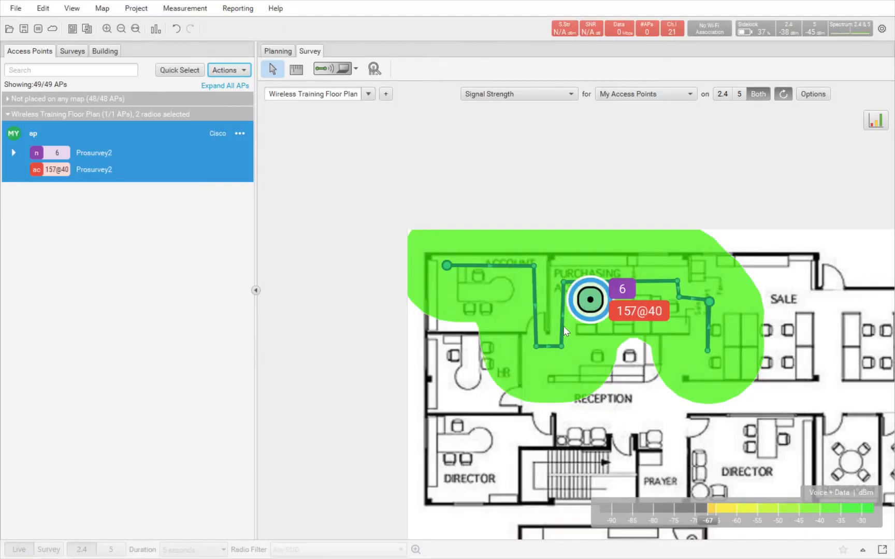
right_click(514, 287)
left_click_drag(592, 306, 462, 283)
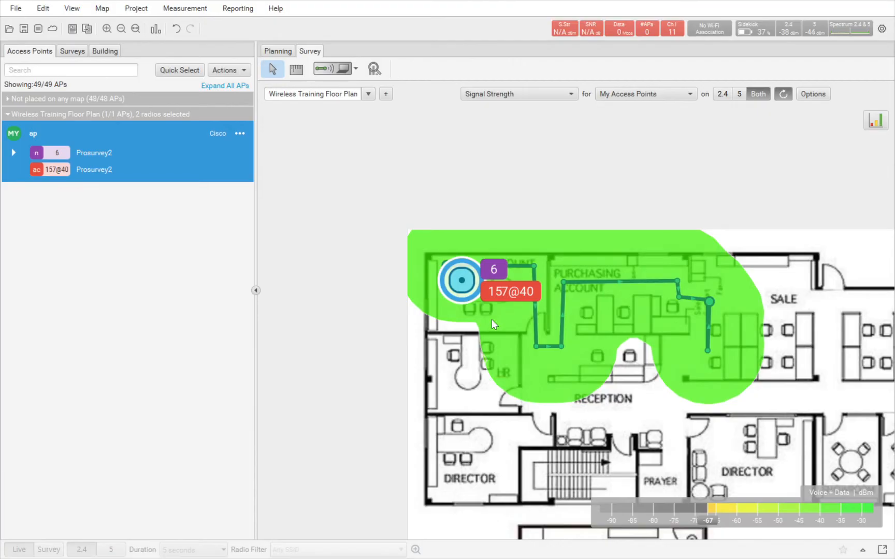
left_click(492, 319)
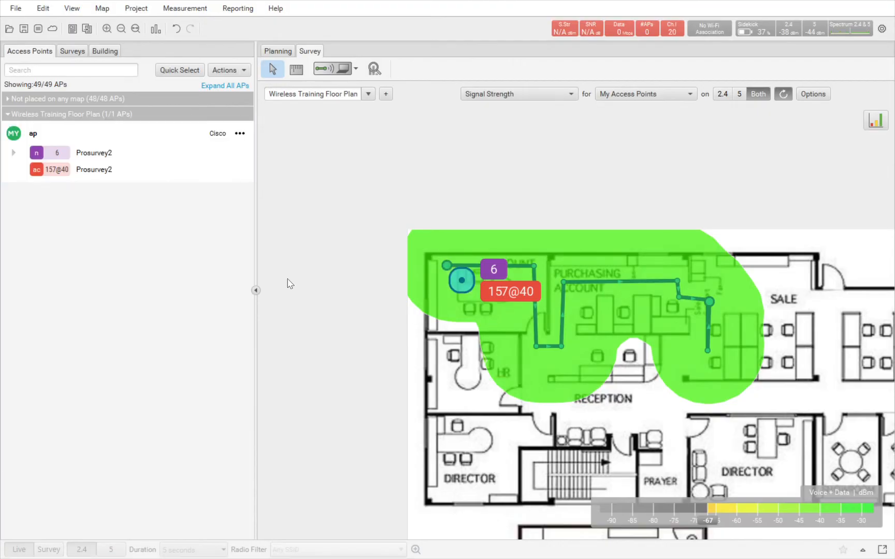
- Review the access points not placed on any map and hide the access point list
left_click(139, 115)
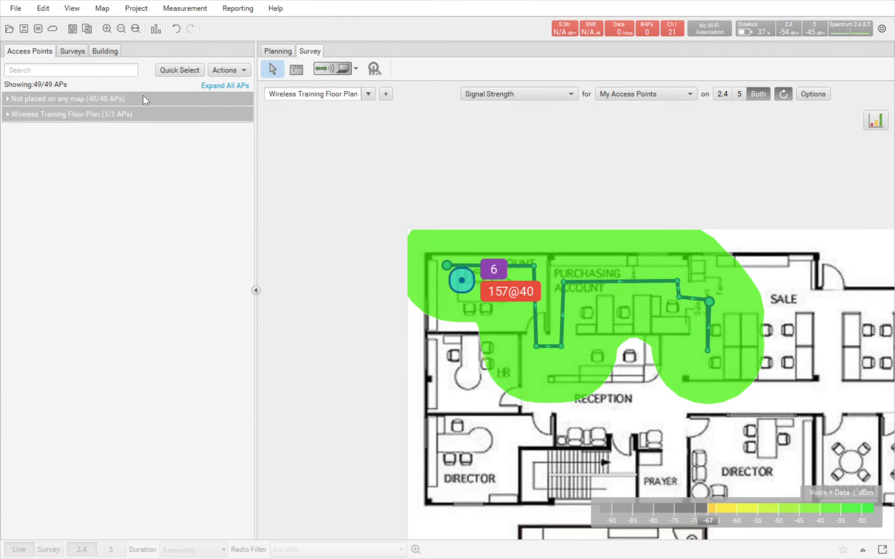
left_click(129, 99)
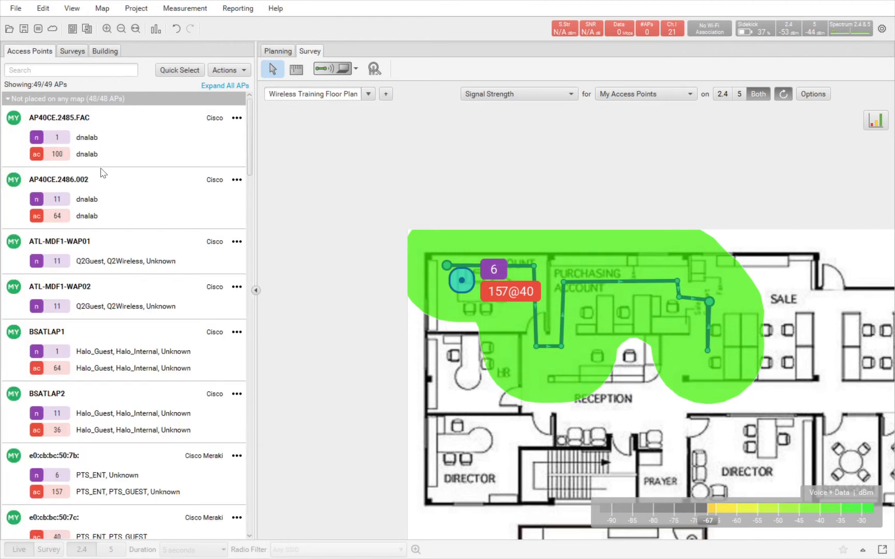
left_click(256, 291)
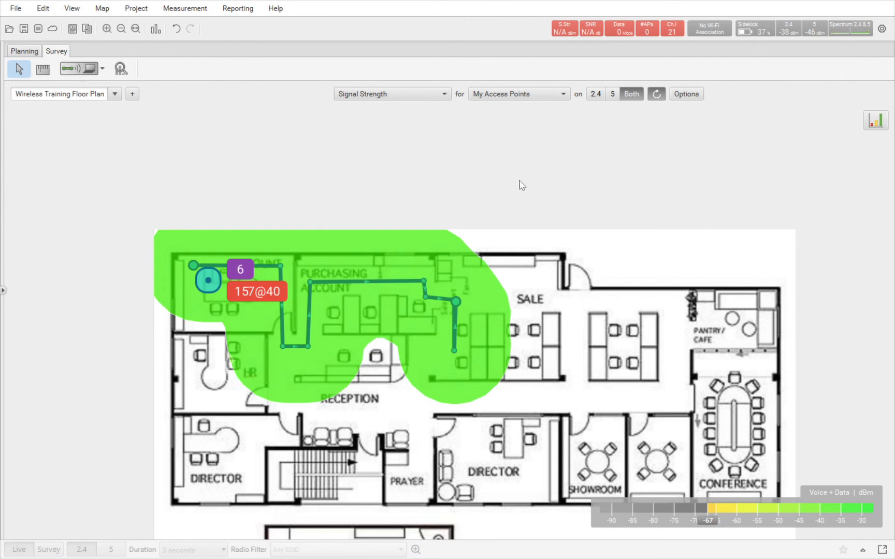
- Switch the visualization between Empty and Signal Strength to compare the floor plan with and without the heatmap, ending on Signal Strength
left_click(443, 96)
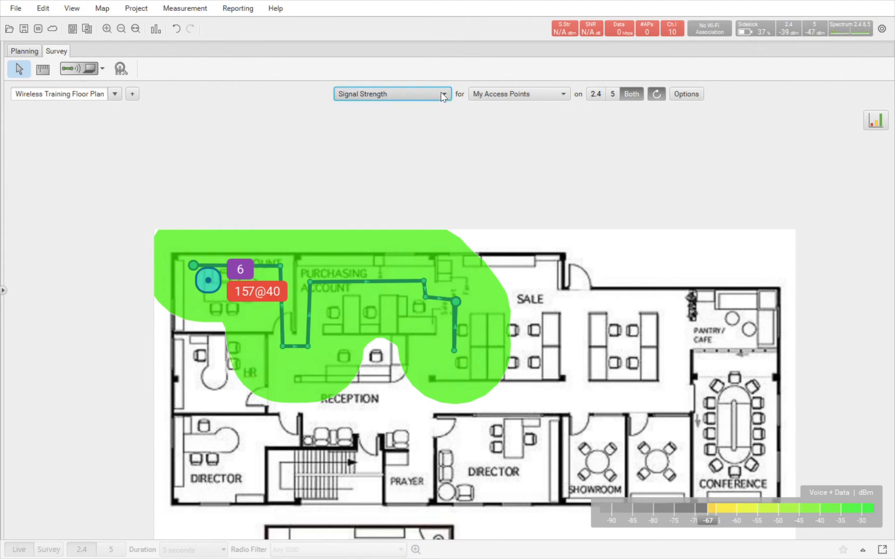
key("Up")
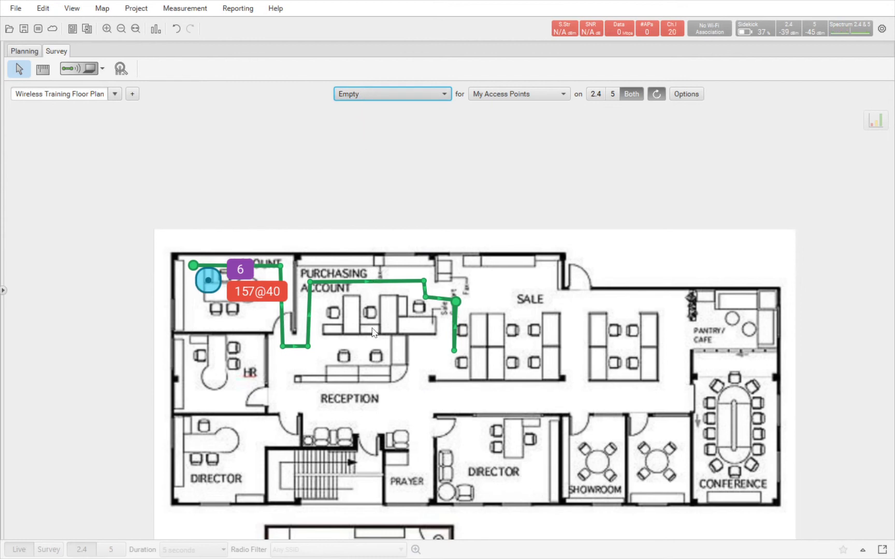
key("Down")
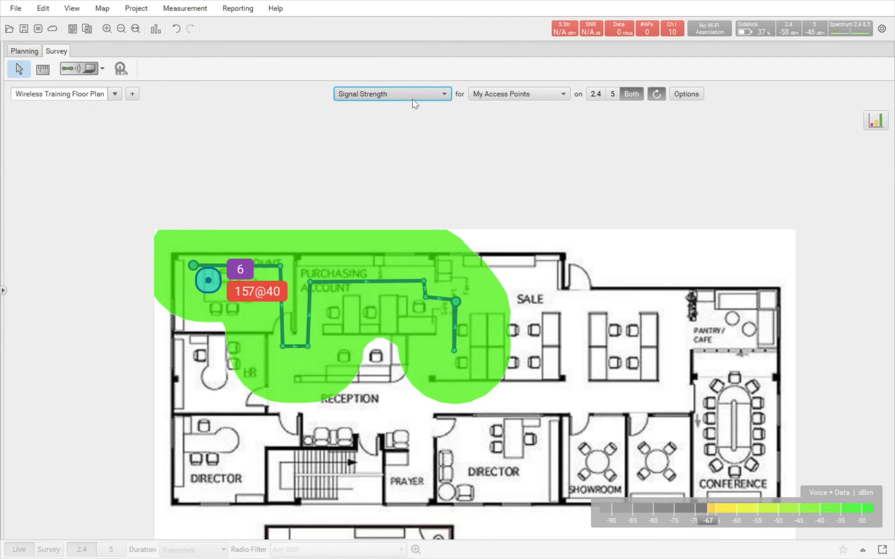
left_click(400, 111)
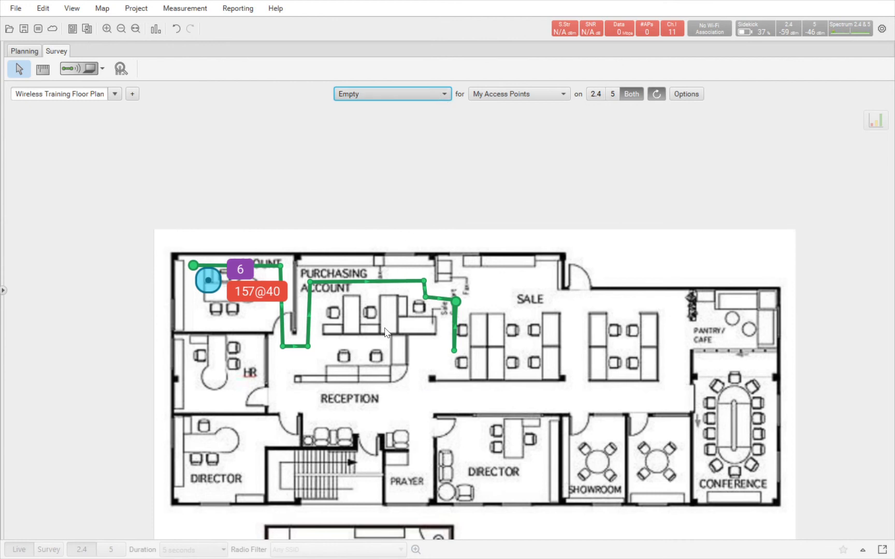
key("Down")
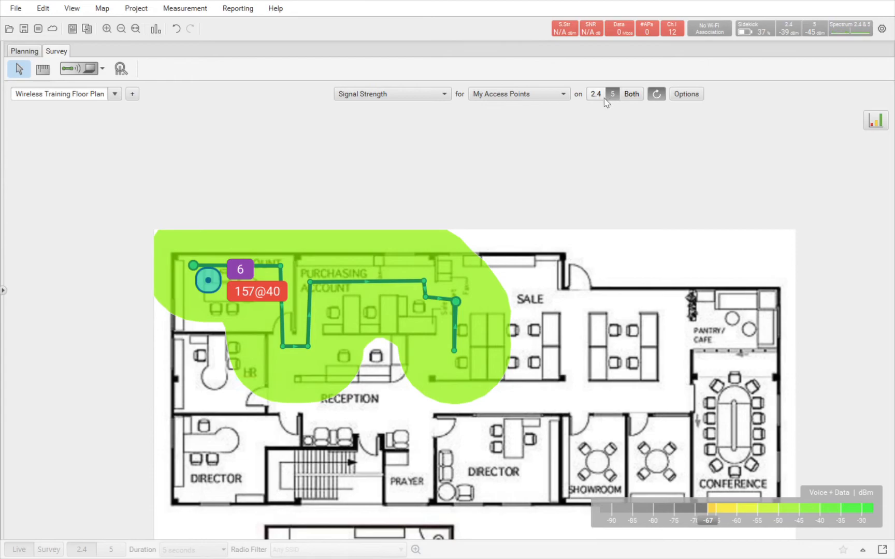
- Compare the signal strength heatmap on the individual bands and return the band selection to Both
left_click(598, 101)
left_click(629, 95)
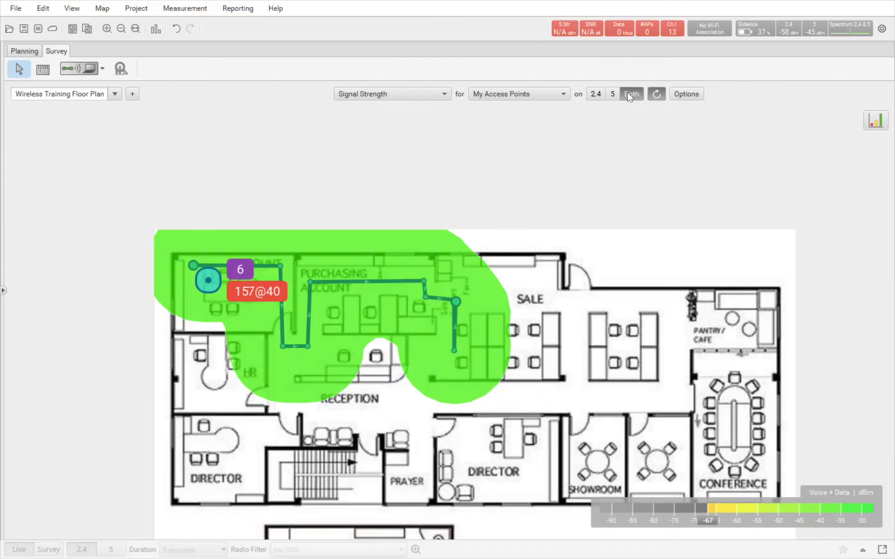